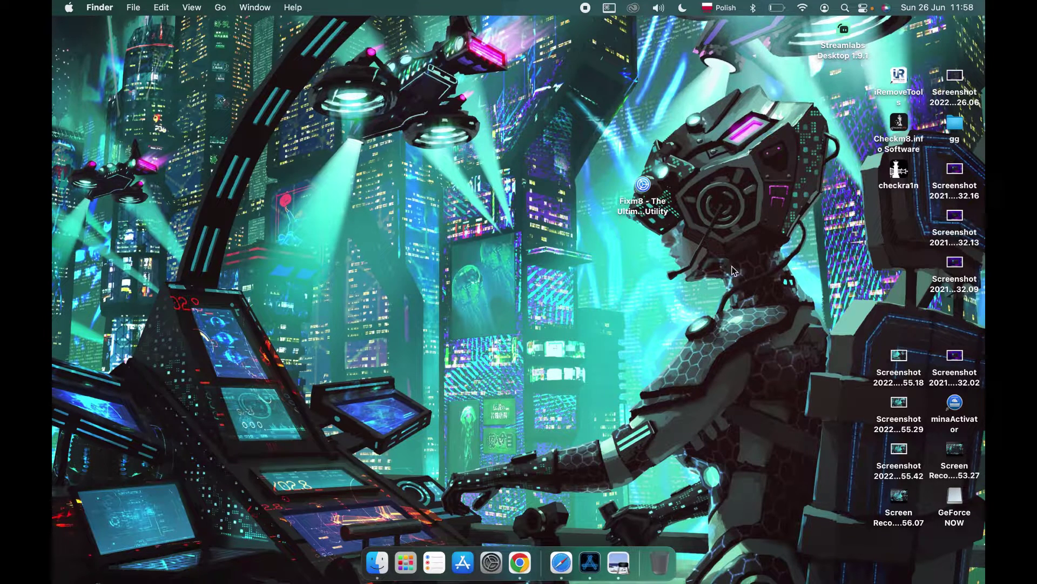
# - Rename the Fixm8 desktop icon to 'nk'
pyautogui.click(644, 206)
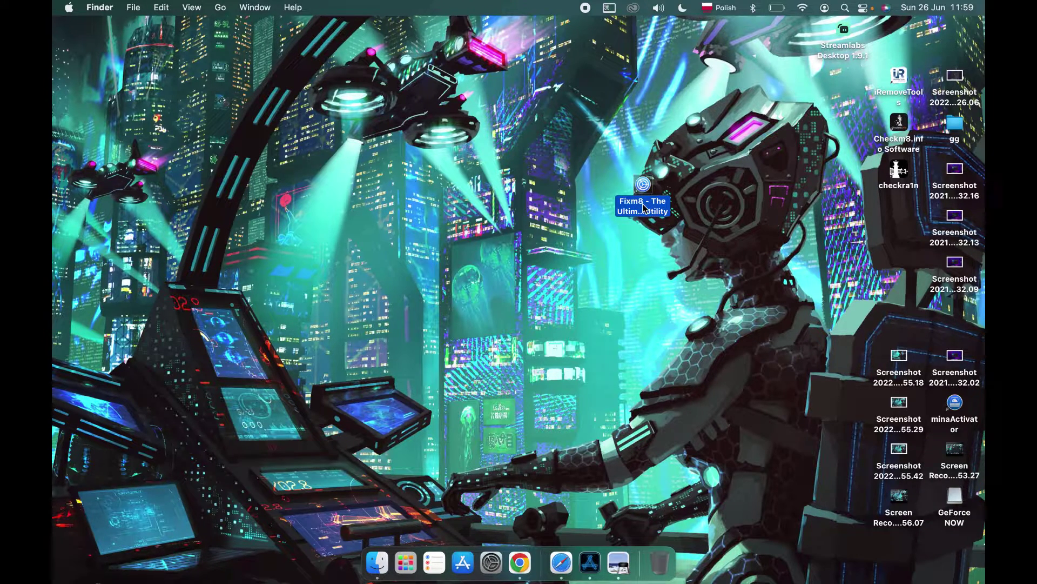
pyautogui.click(645, 208)
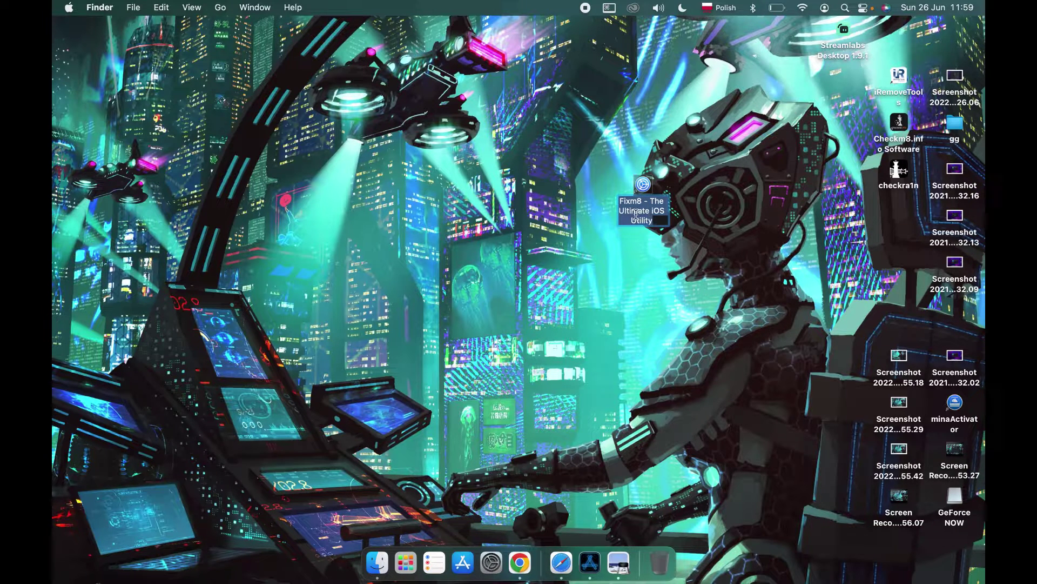
pyautogui.write('nk')
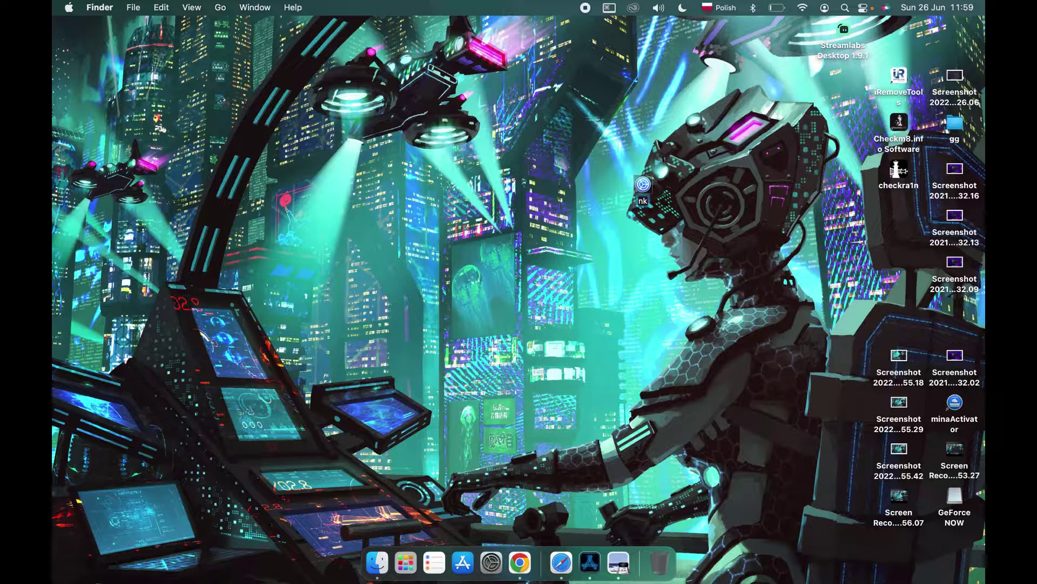
pyautogui.press('Return')
# - Open and close the Quick Look preview of the nk icon three times
pyautogui.press('space')
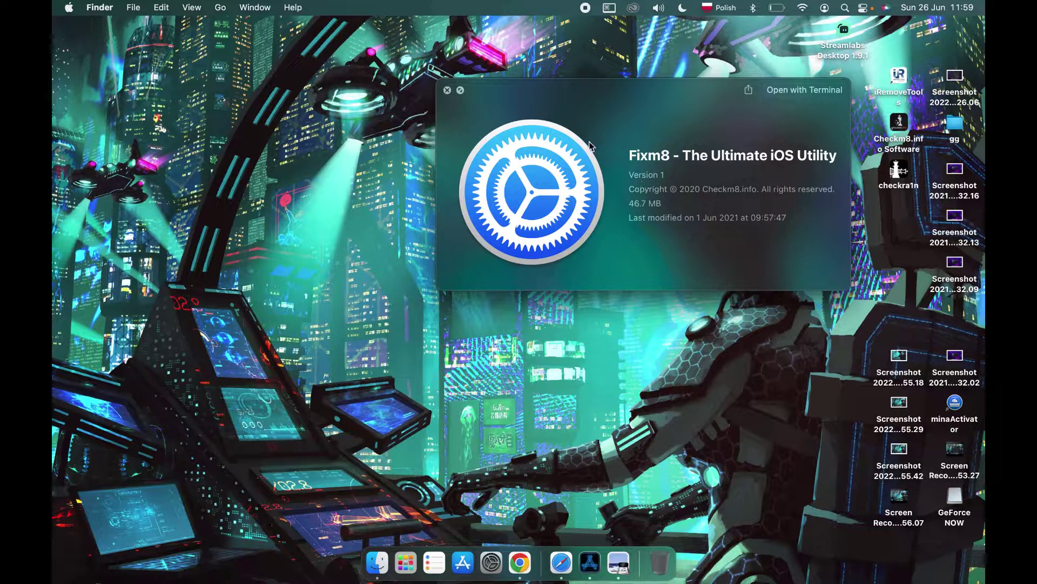
pyautogui.click(448, 91)
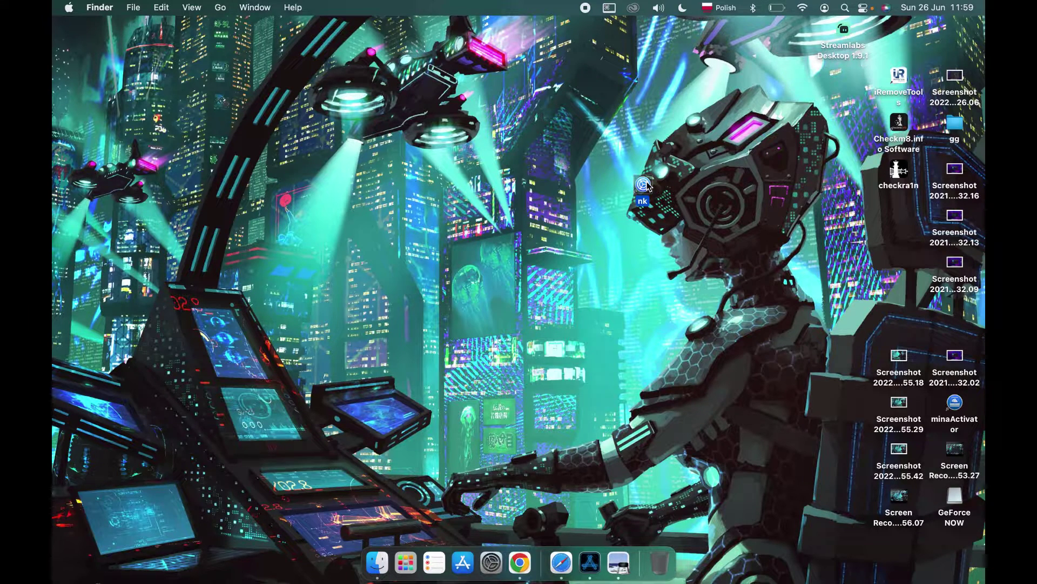
pyautogui.press('space')
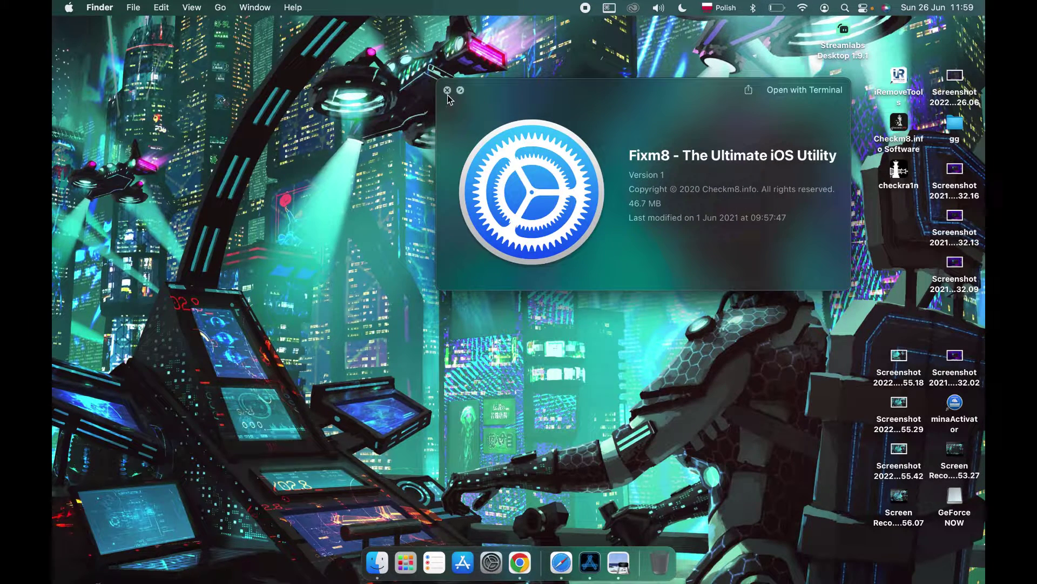
pyautogui.click(448, 91)
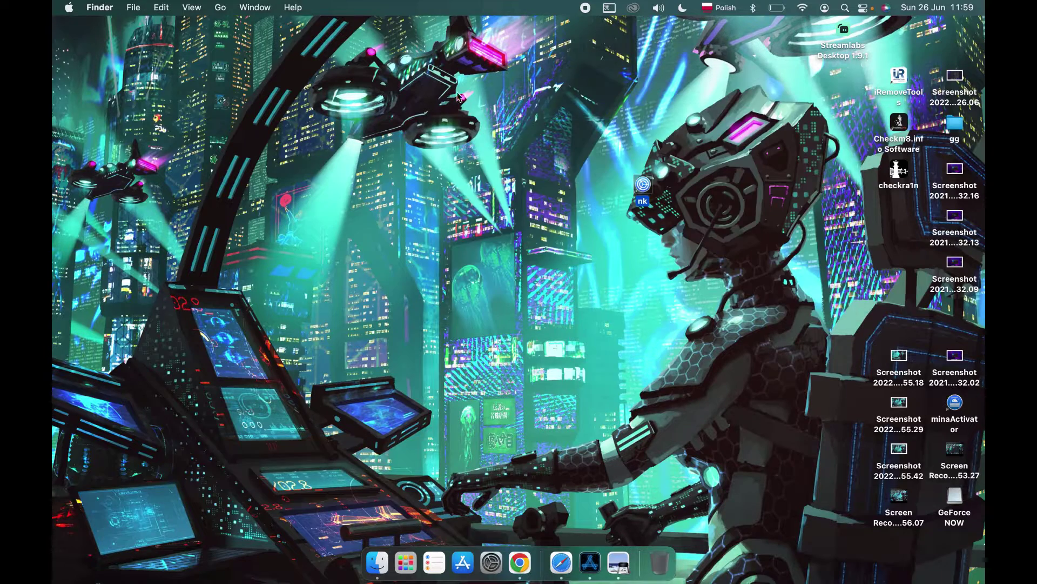
pyautogui.press('space')
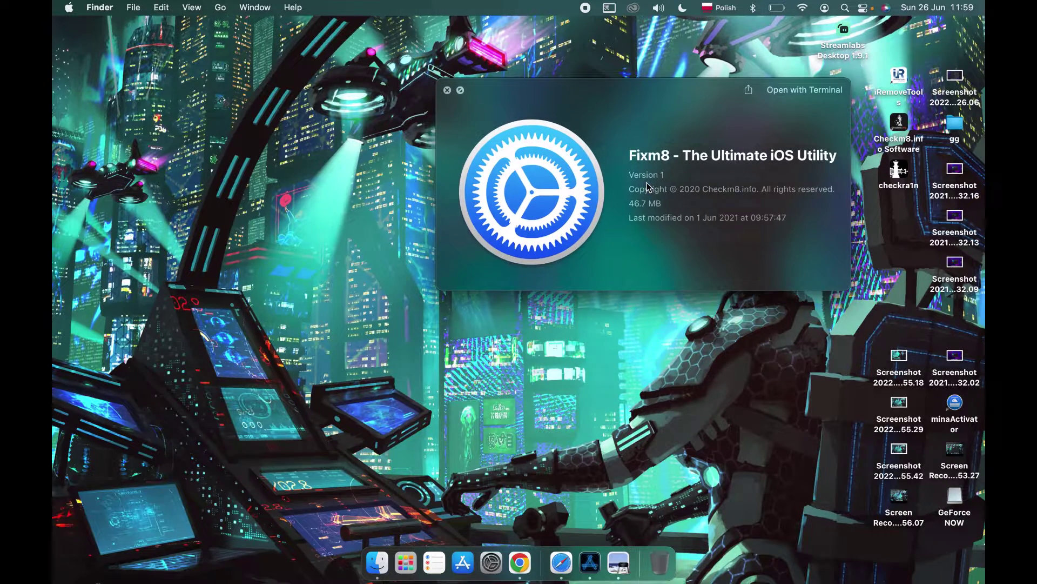
pyautogui.click(448, 92)
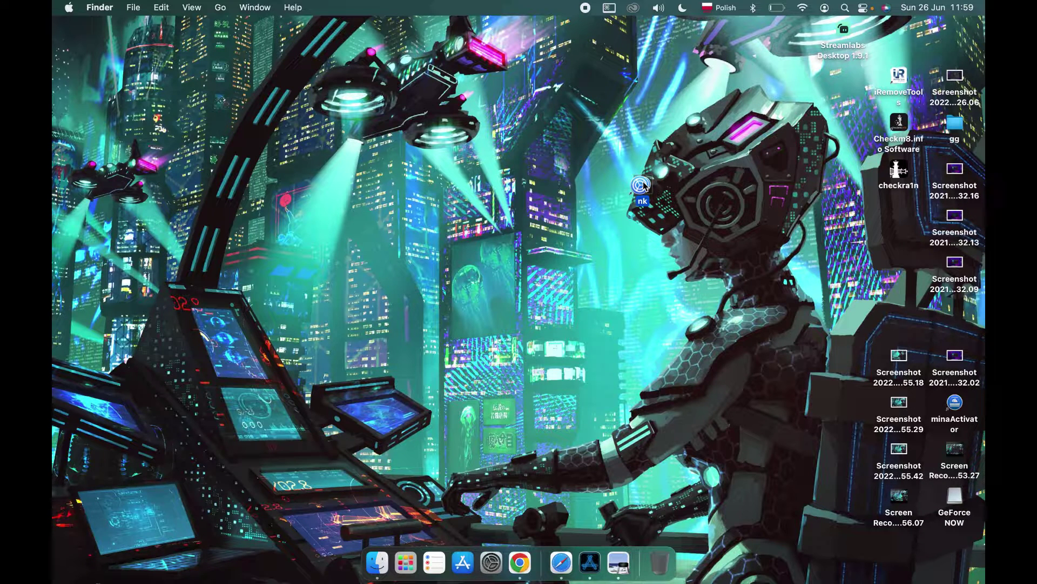
# - Drag the nk icon to the right-side icon column and deselect it
pyautogui.moveTo(643, 186)
pyautogui.mouseDown()
pyautogui.moveTo(672, 107)
pyautogui.moveTo(832, 143)
pyautogui.mouseUp()
pyautogui.click(663, 235)
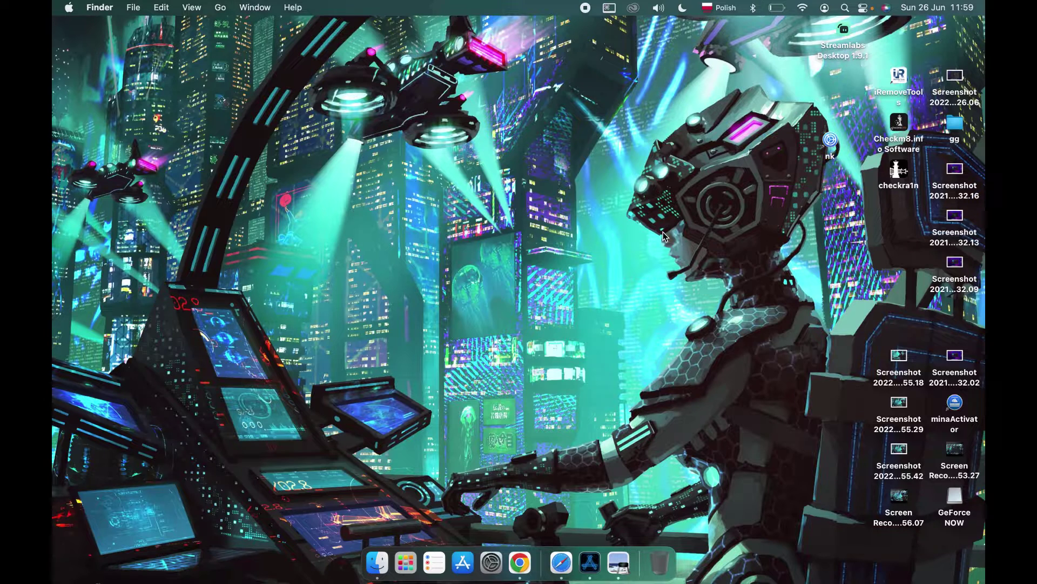